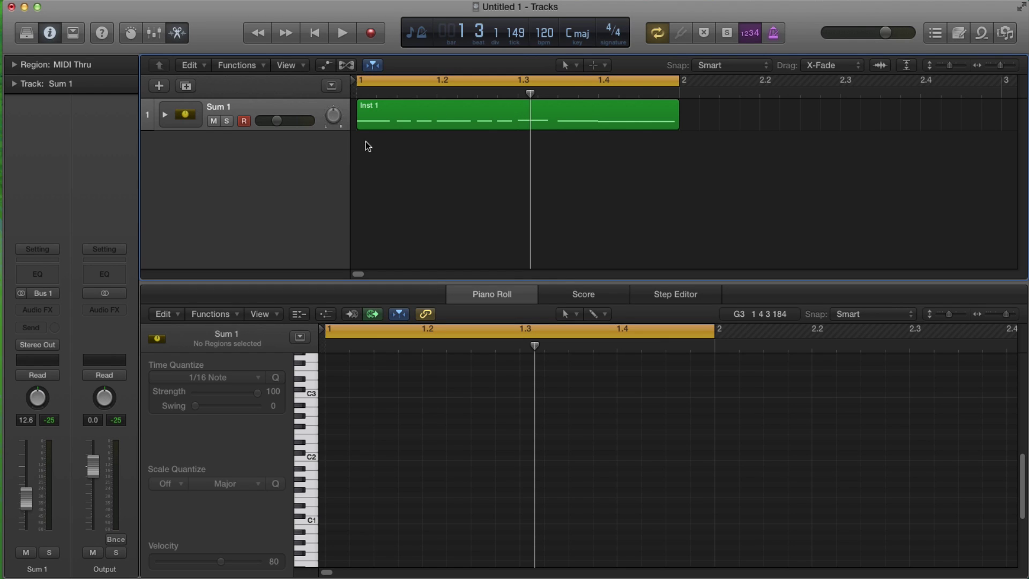
# - After previewing the Inst 1 region, add one new Software Instrument track, Inst 3
pyautogui.click(253, 99)
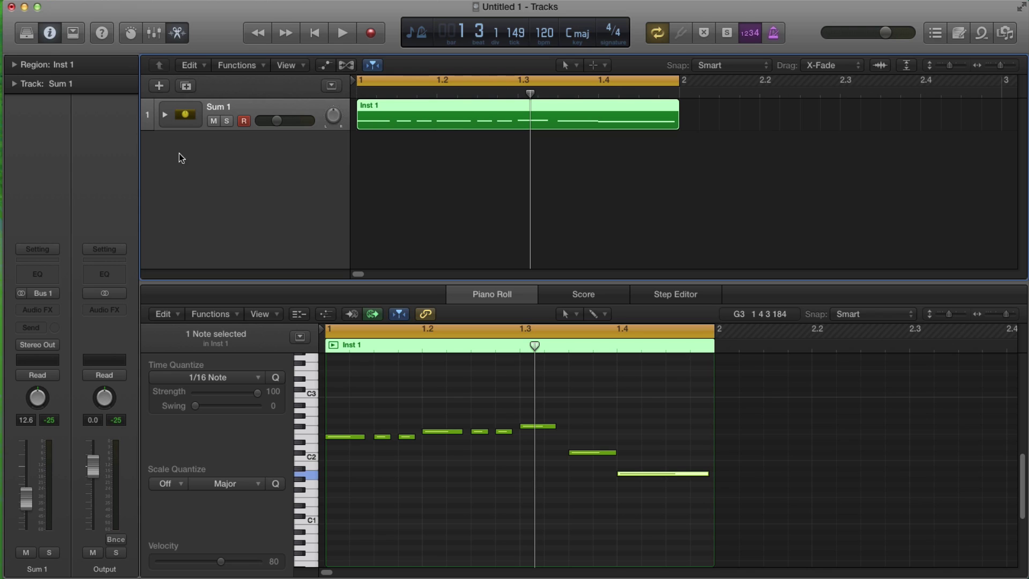
pyautogui.click(278, 151)
pyautogui.click(159, 86)
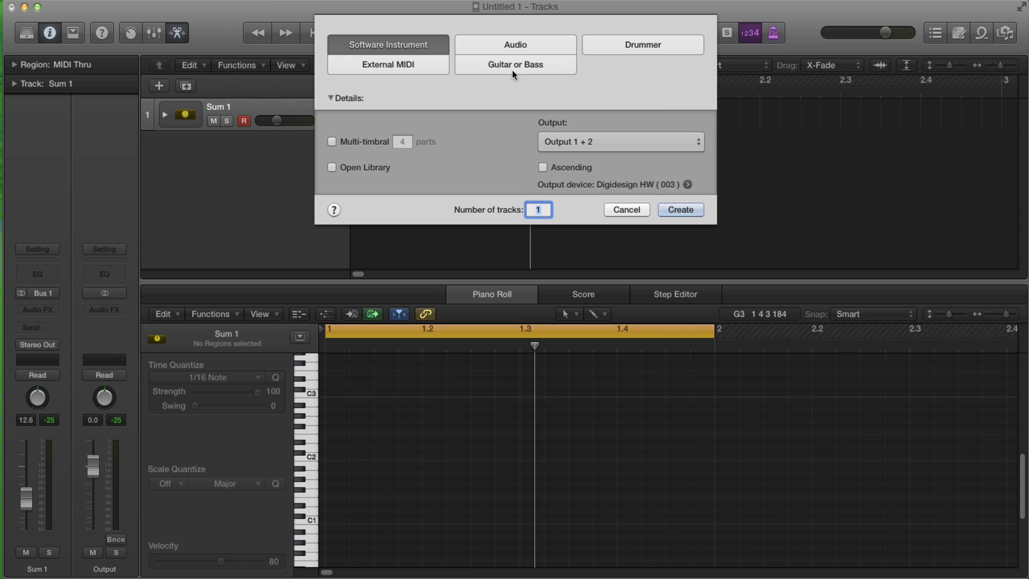
pyautogui.click(683, 211)
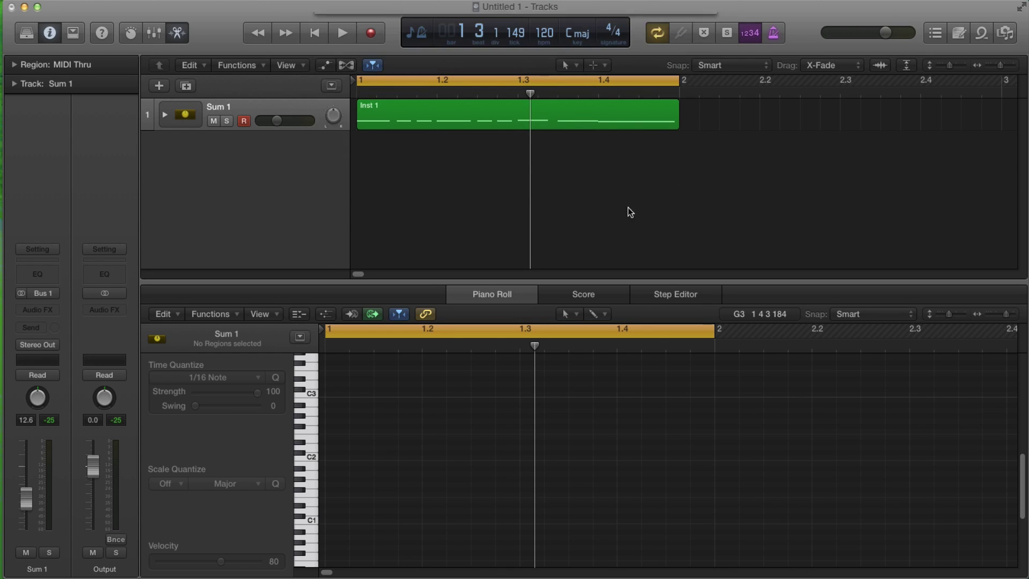
# - Load Retro Synth onto Inst 3 and close the plug-in window
pyautogui.click(43, 293)
pyautogui.moveTo(102, 426)
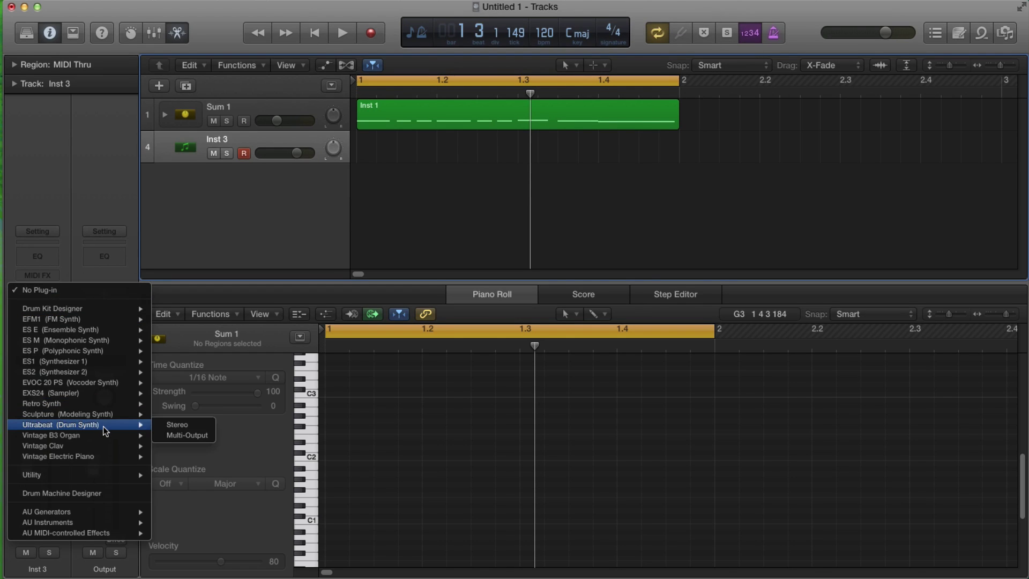
pyautogui.click(85, 404)
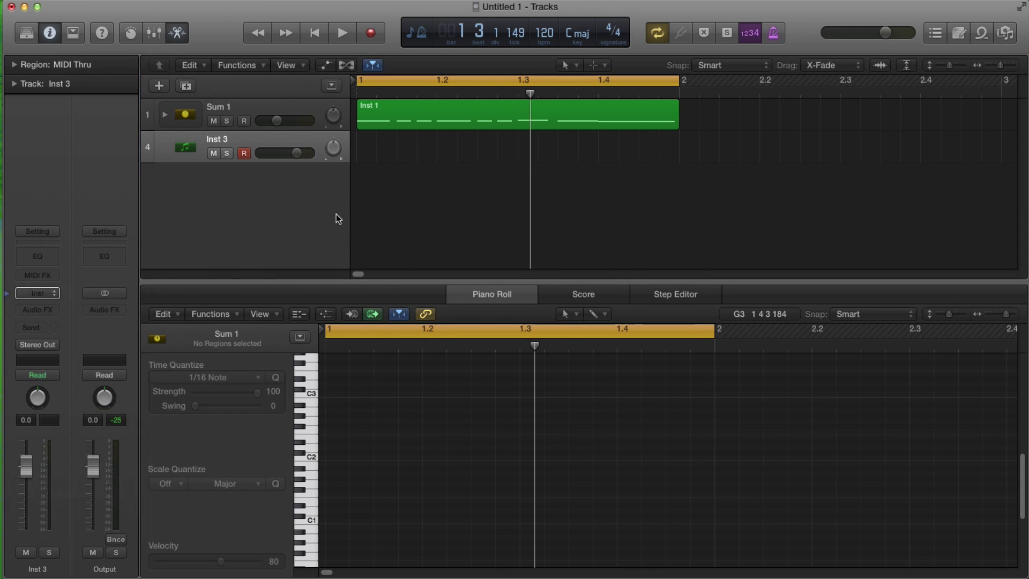
pyautogui.click(44, 41)
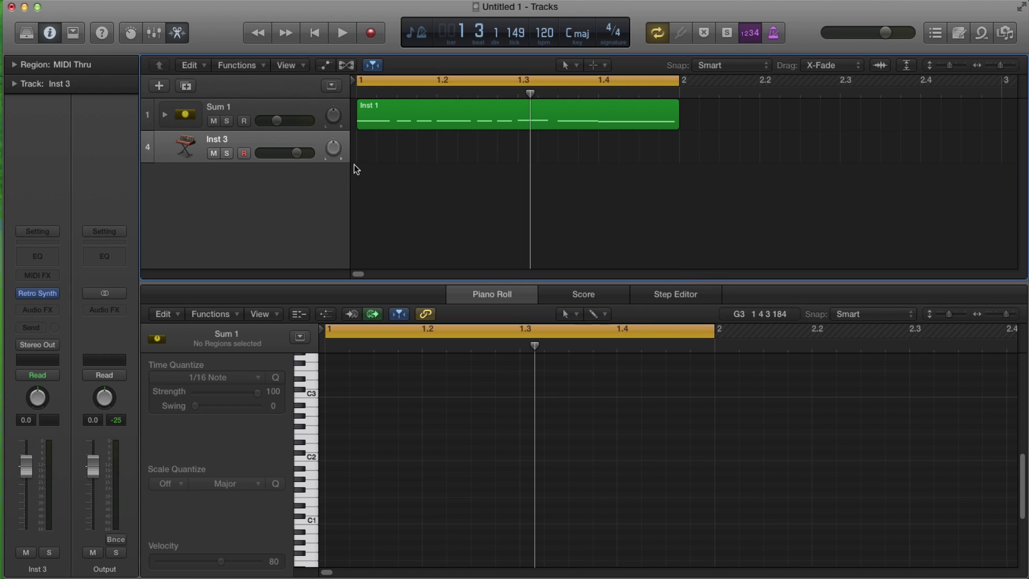
# - Add another Software Instrument track, Inst 4, with stereo Retro Synth loaded
pyautogui.click(159, 87)
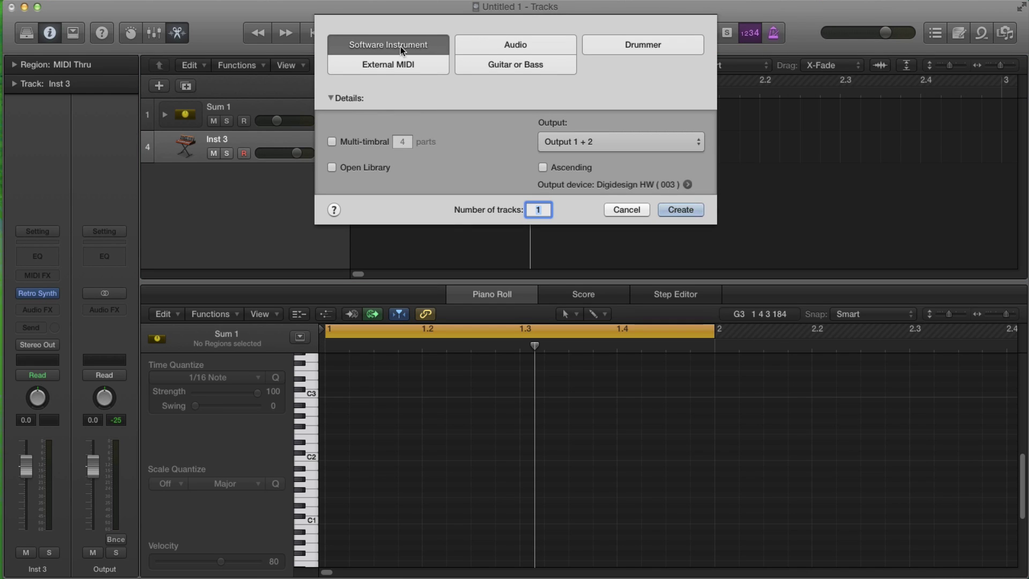
pyautogui.click(671, 209)
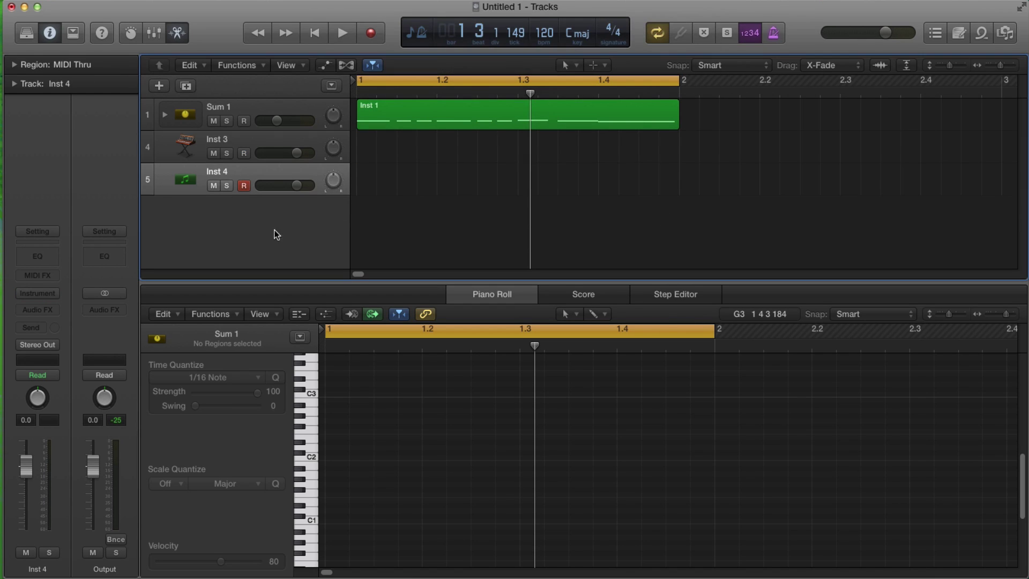
pyautogui.click(37, 294)
pyautogui.moveTo(64, 404)
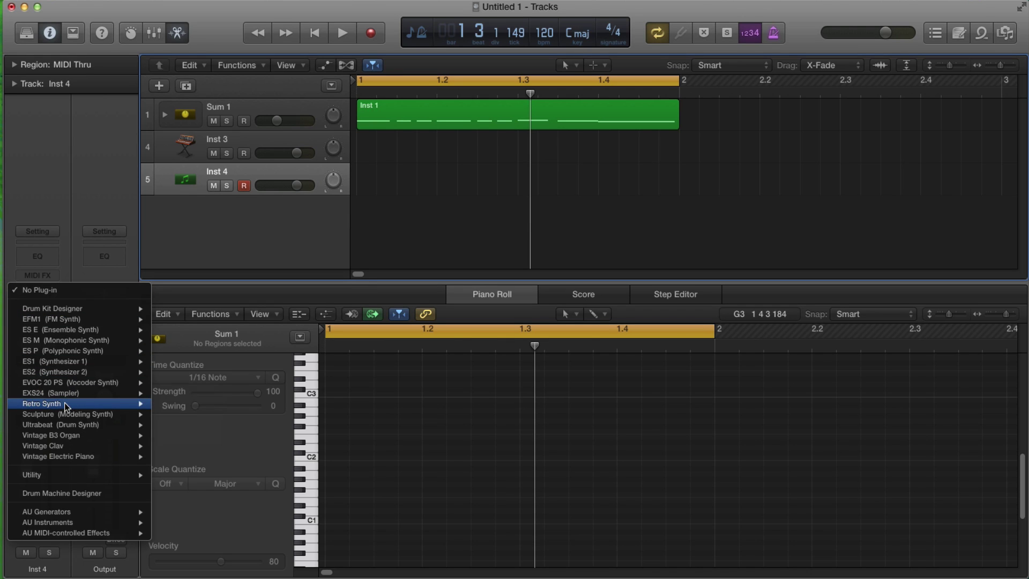
pyautogui.click(177, 405)
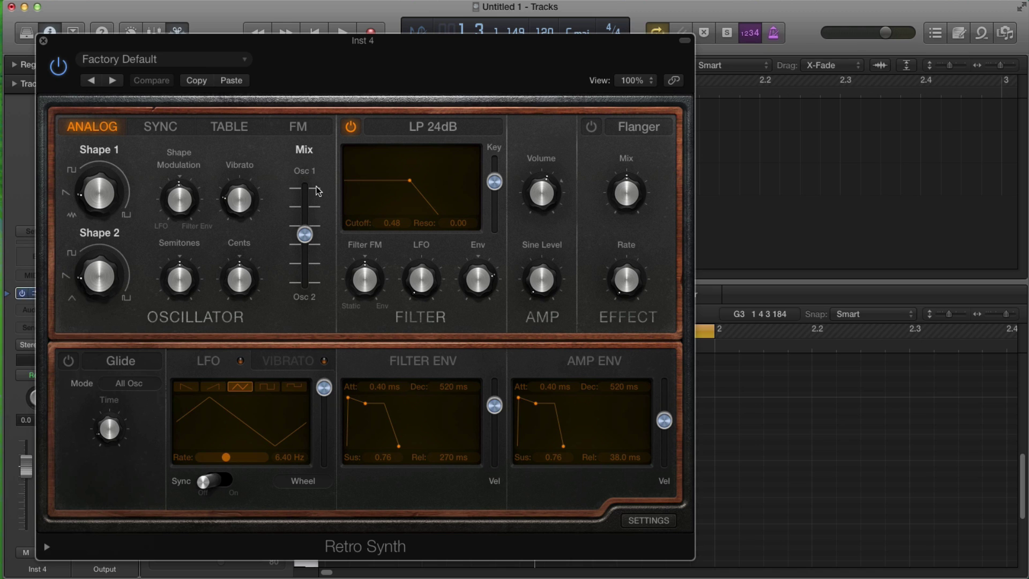
# - Apply the Synth Leads 'Cheerful Melody' preset, close Retro Synth, and select Inst 3
pyautogui.click(149, 60)
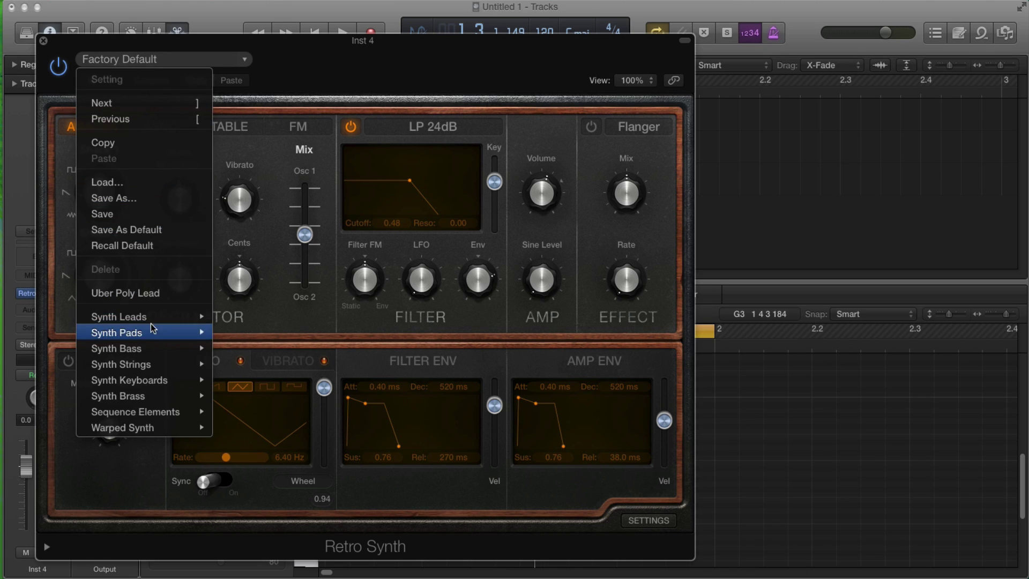
pyautogui.moveTo(167, 316)
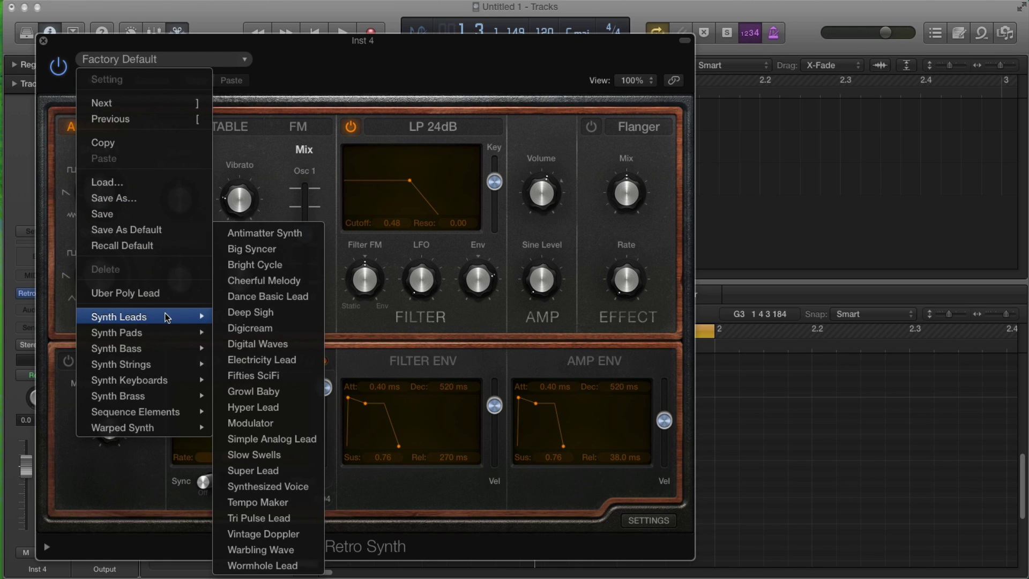
pyautogui.click(290, 281)
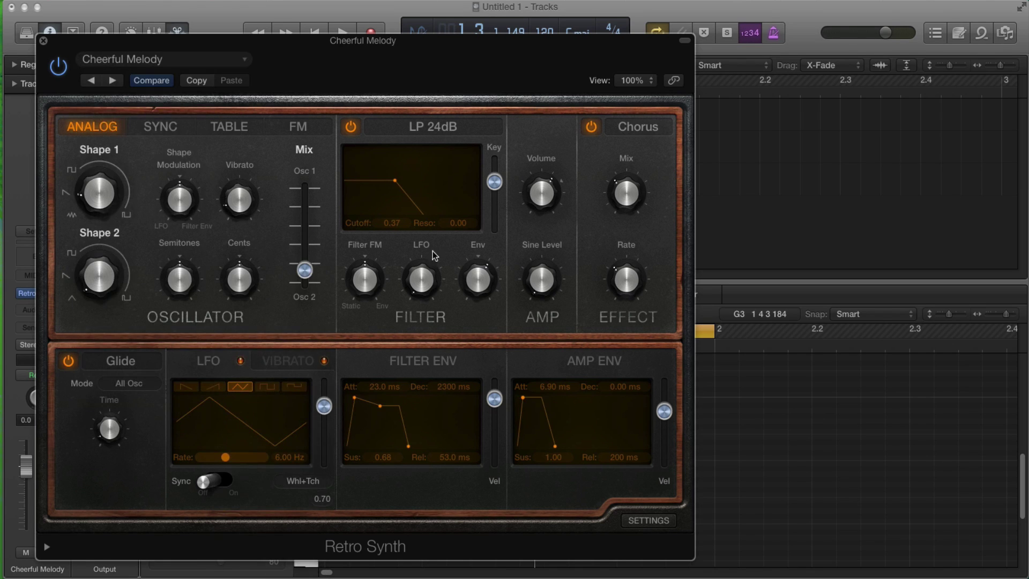
pyautogui.click(43, 41)
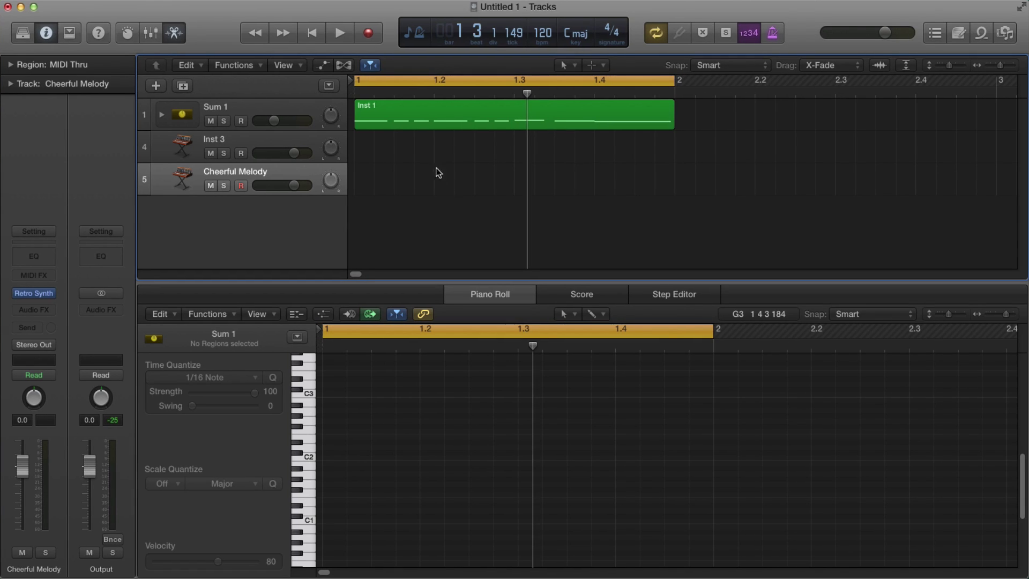
pyautogui.click(249, 138)
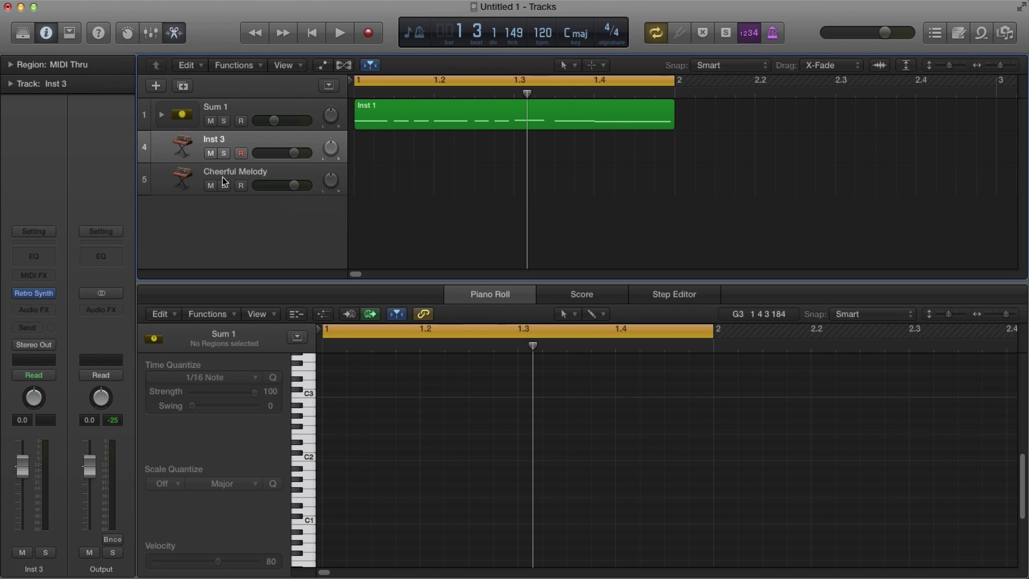
# - Add a fifth Software Instrument track, Inst 5, with stereo ES2 loaded
pyautogui.click(154, 88)
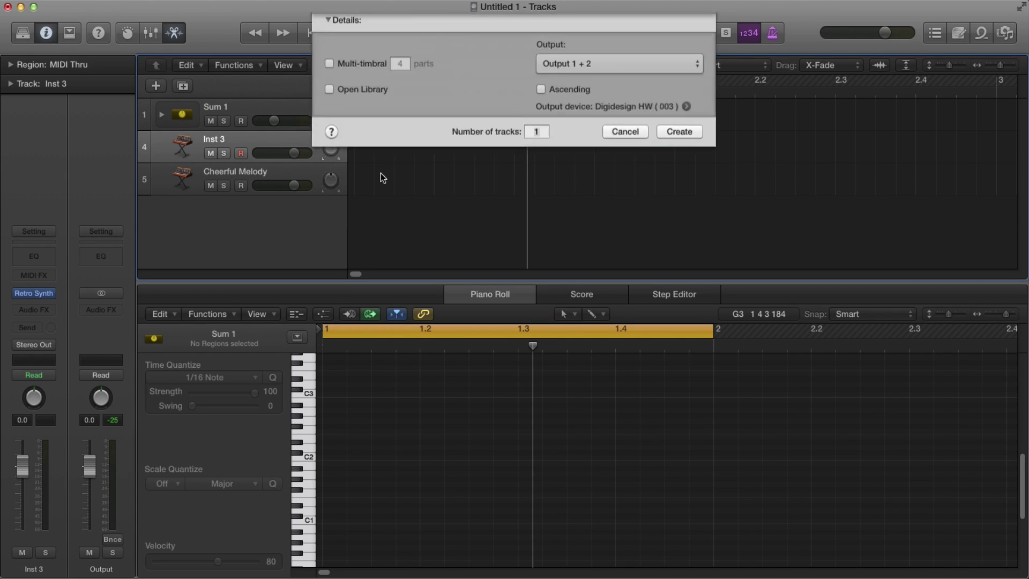
pyautogui.click(675, 209)
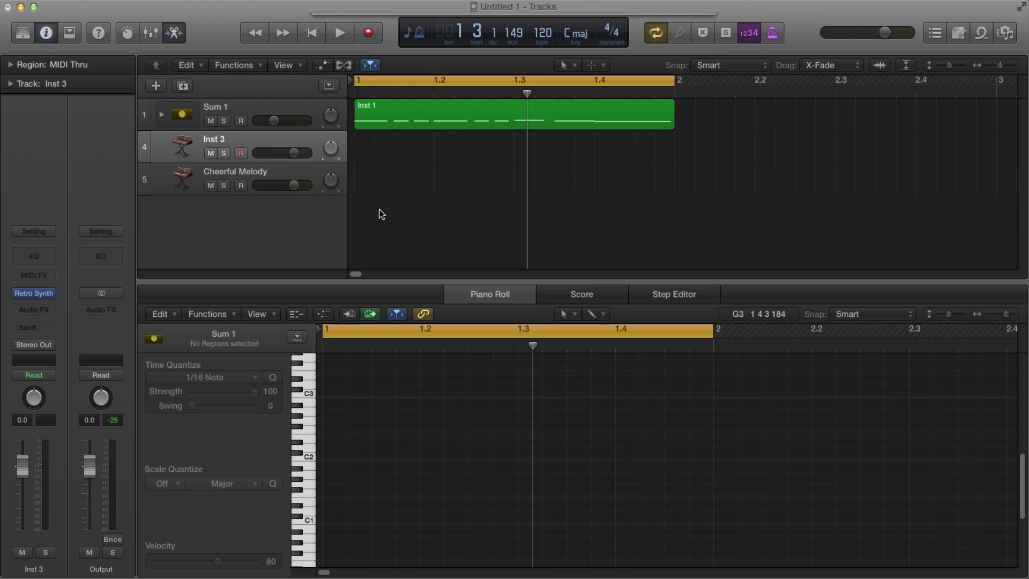
pyautogui.click(44, 290)
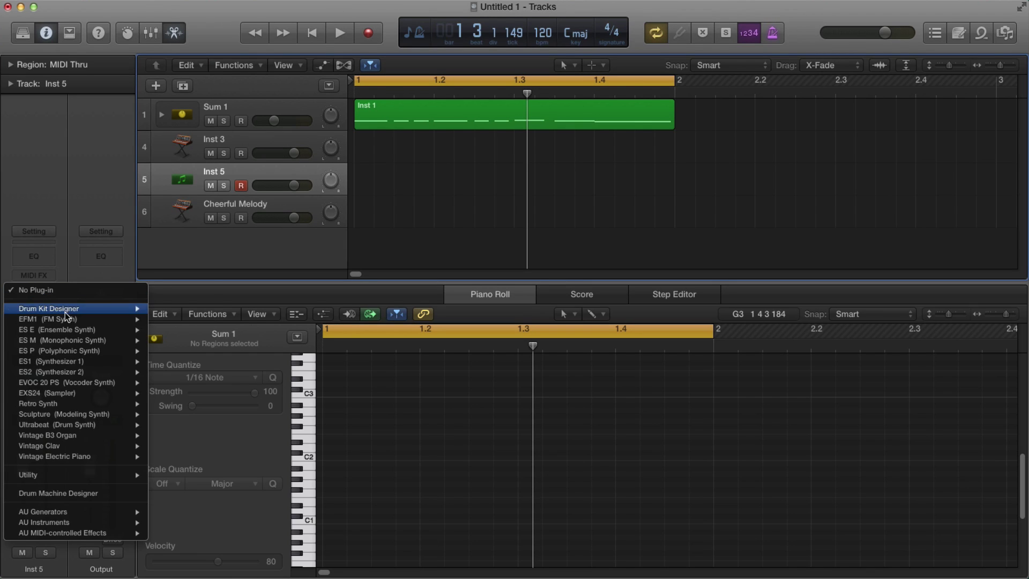
pyautogui.moveTo(53, 371)
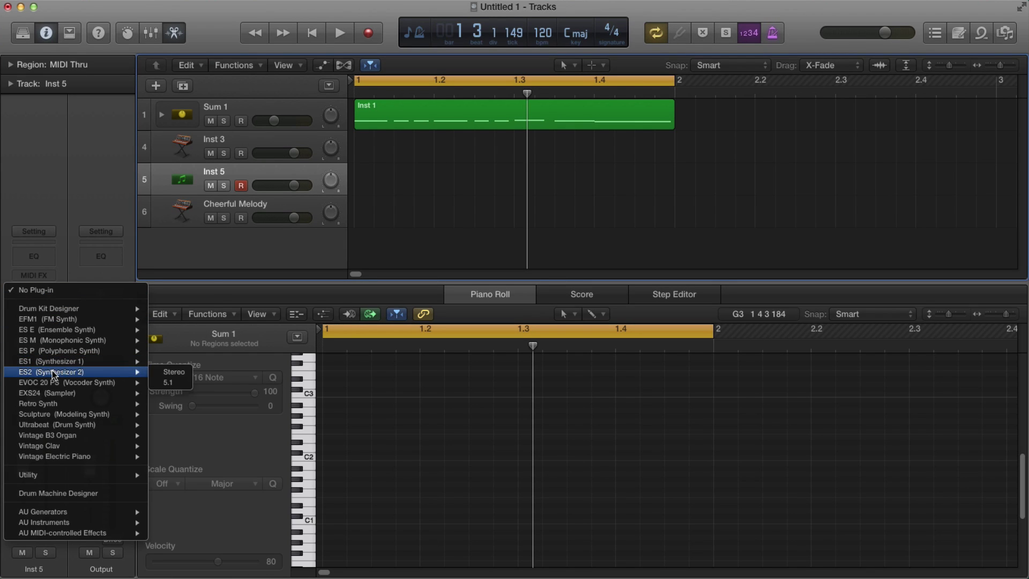
pyautogui.click(171, 371)
pyautogui.moveTo(253, 41); pyautogui.dragTo(494, 45)
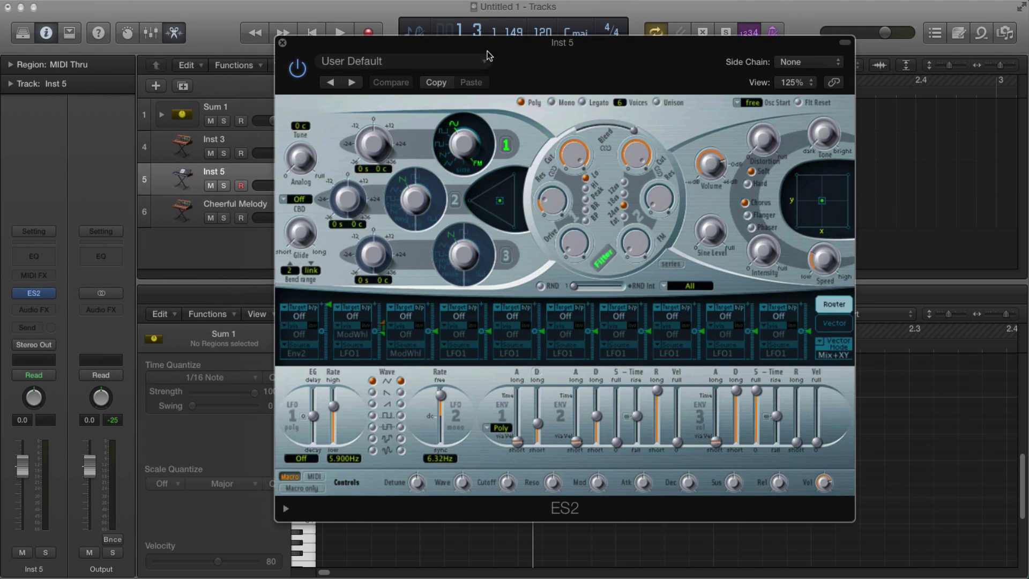
# - Load the ES2 'Pluck Touch' preset and lower that track's volume to -15.8 dB
pyautogui.click(406, 62)
pyautogui.moveTo(388, 382)
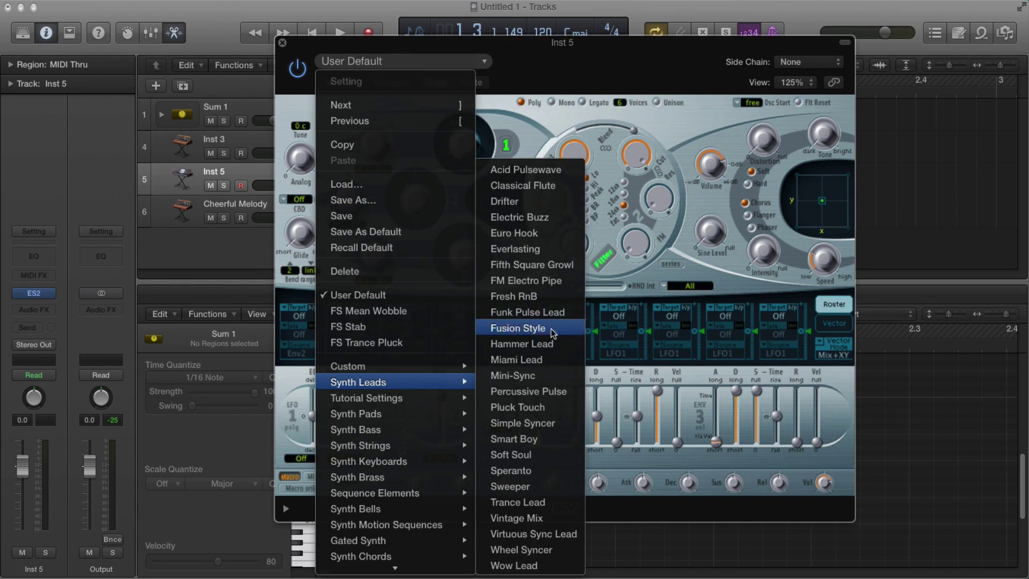
pyautogui.click(544, 415)
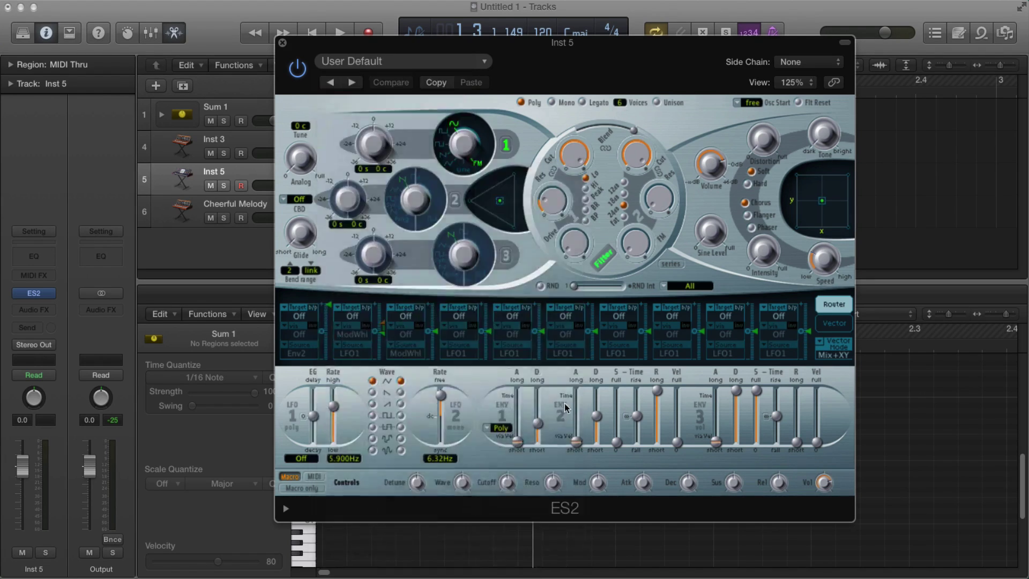
pyautogui.moveTo(433, 41); pyautogui.dragTo(590, 54)
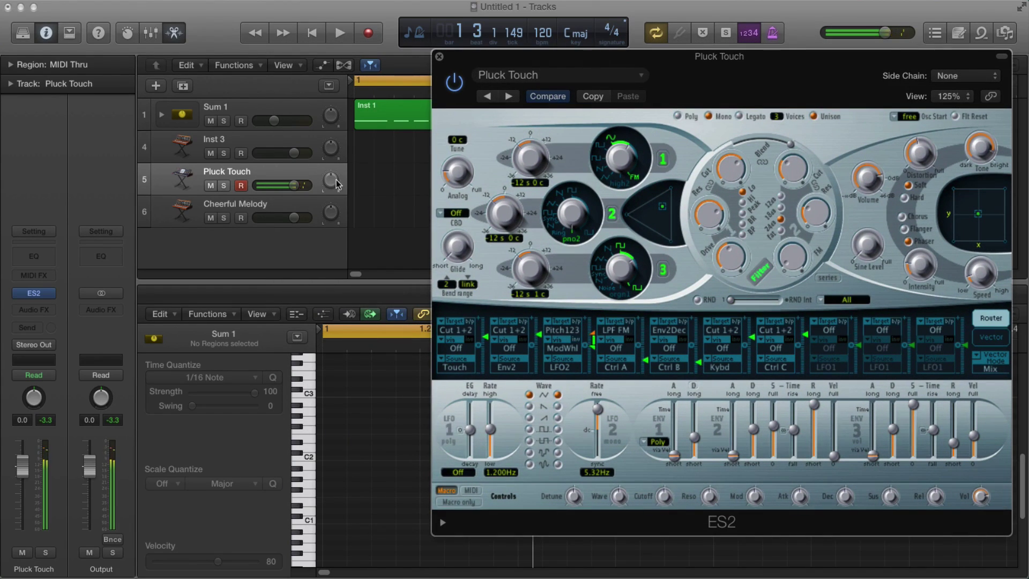
pyautogui.moveTo(295, 186); pyautogui.dragTo(269, 186)
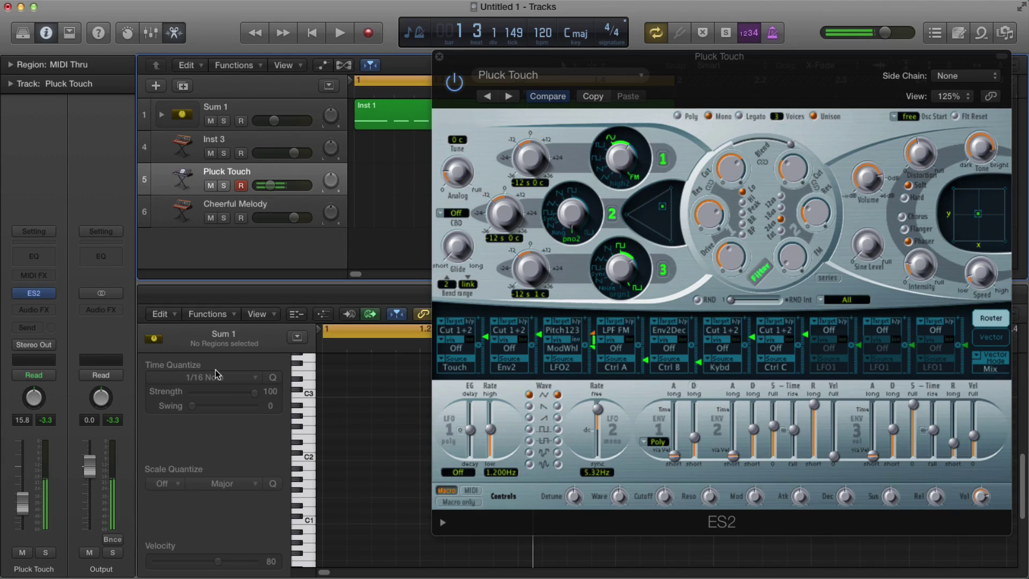
pyautogui.moveTo(530, 60); pyautogui.dragTo(331, 65)
# - Close ES2, create an empty MIDI region on Inst 3 and pencil in four test notes
pyautogui.click(236, 60)
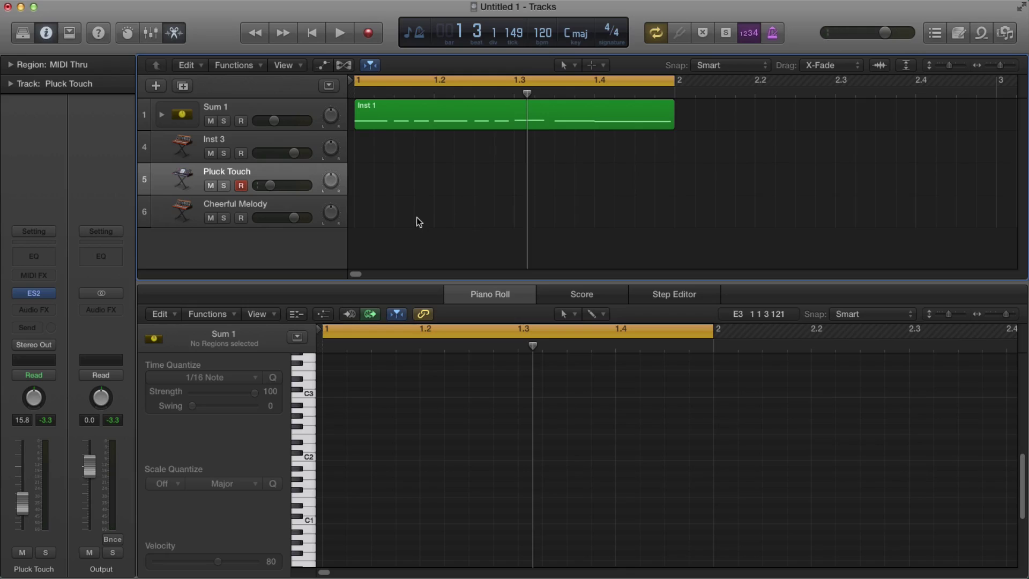
pyautogui.click(240, 141)
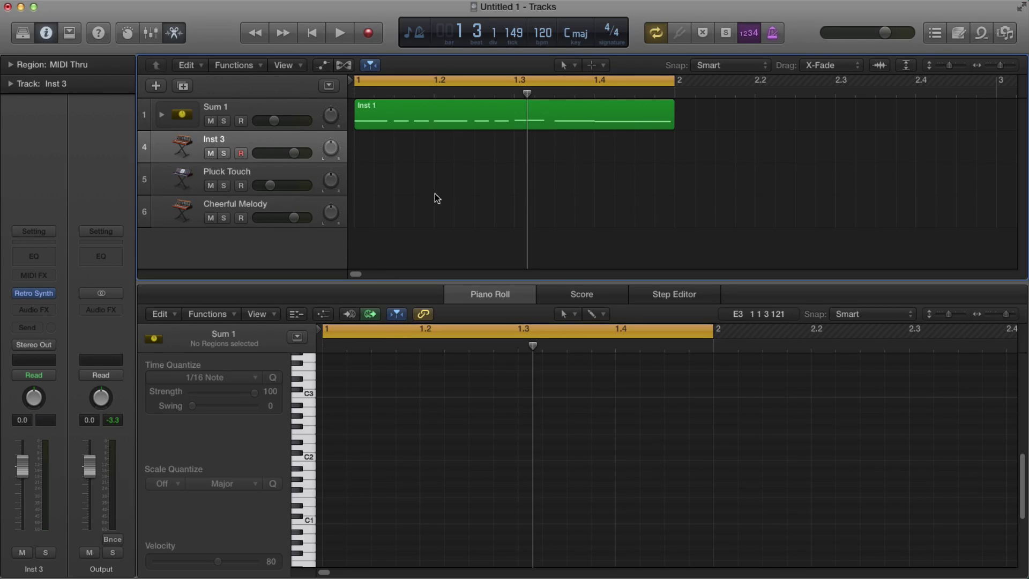
pyautogui.rightClick(359, 150)
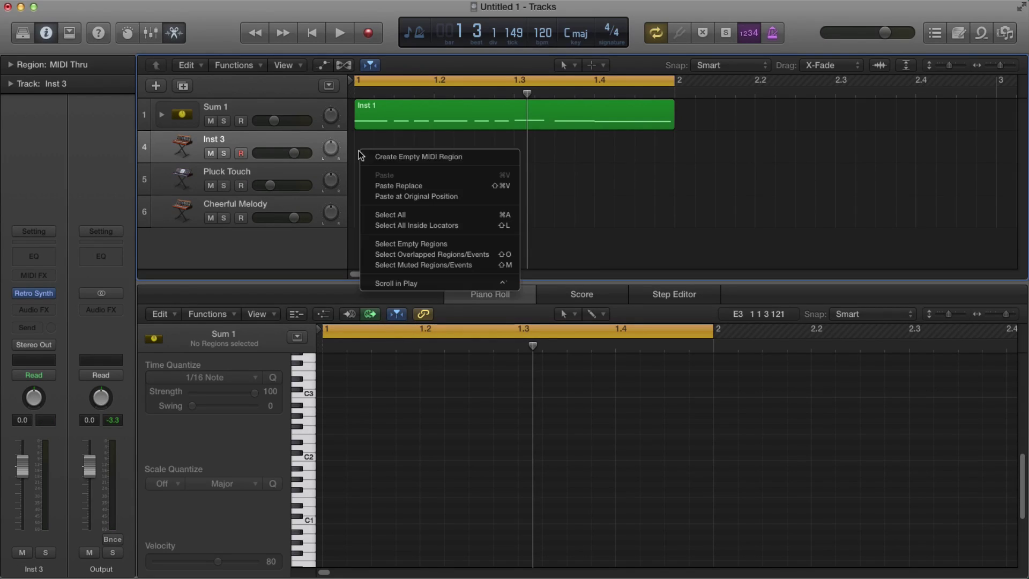
pyautogui.click(388, 155)
pyautogui.click(349, 400)
pyautogui.click(427, 404)
pyautogui.click(485, 458)
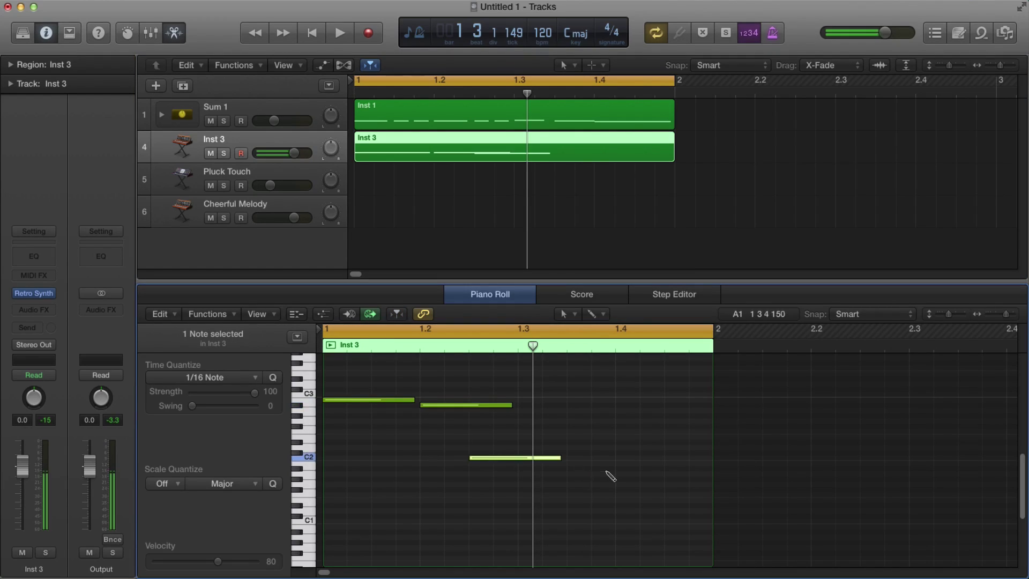
pyautogui.click(606, 474)
# - Delete the Inst 3 test region and move the Inst 1 region from Sum 1 onto Inst 3
pyautogui.moveTo(367, 383); pyautogui.dragTo(604, 434)
pyautogui.click(532, 432)
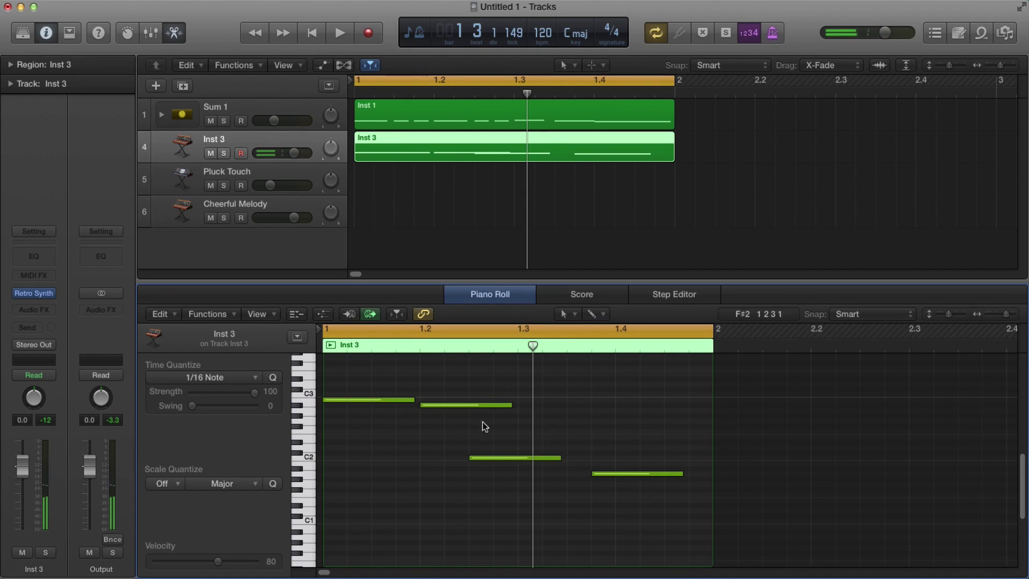
pyautogui.moveTo(462, 237); pyautogui.dragTo(585, 165)
pyautogui.press('Delete')
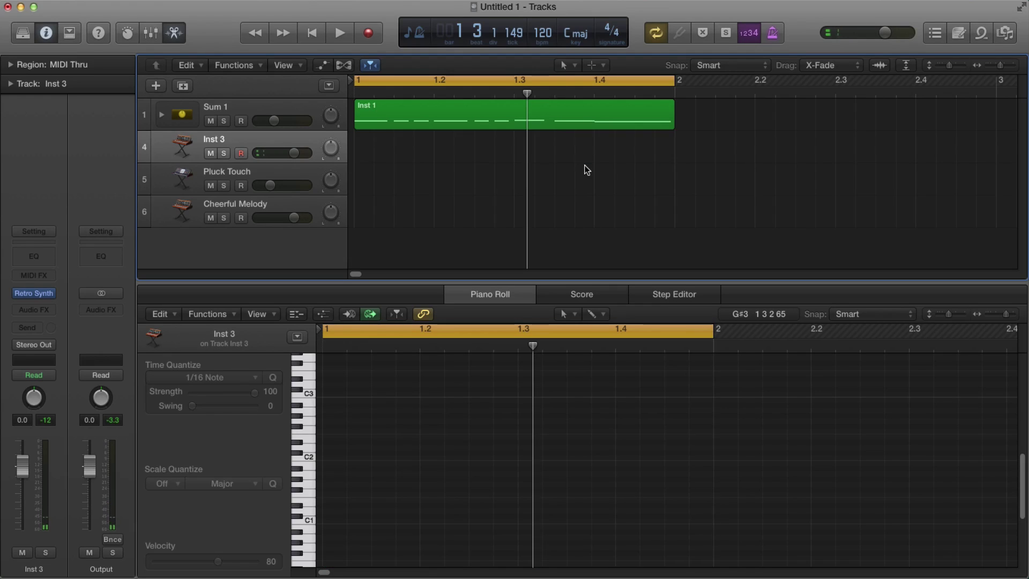
pyautogui.moveTo(548, 124); pyautogui.dragTo(550, 157)
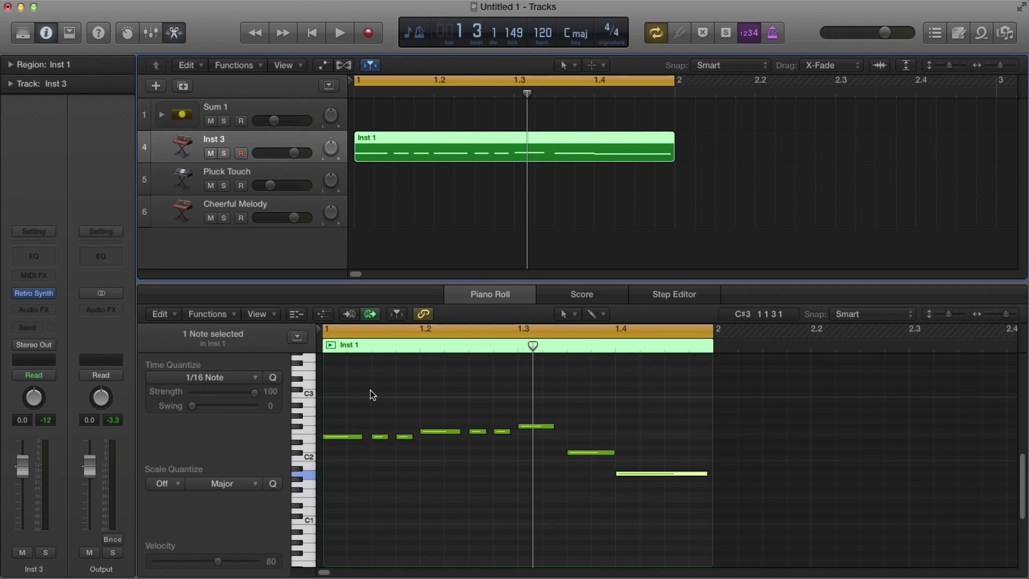
pyautogui.scroll(-2, 526, 401)
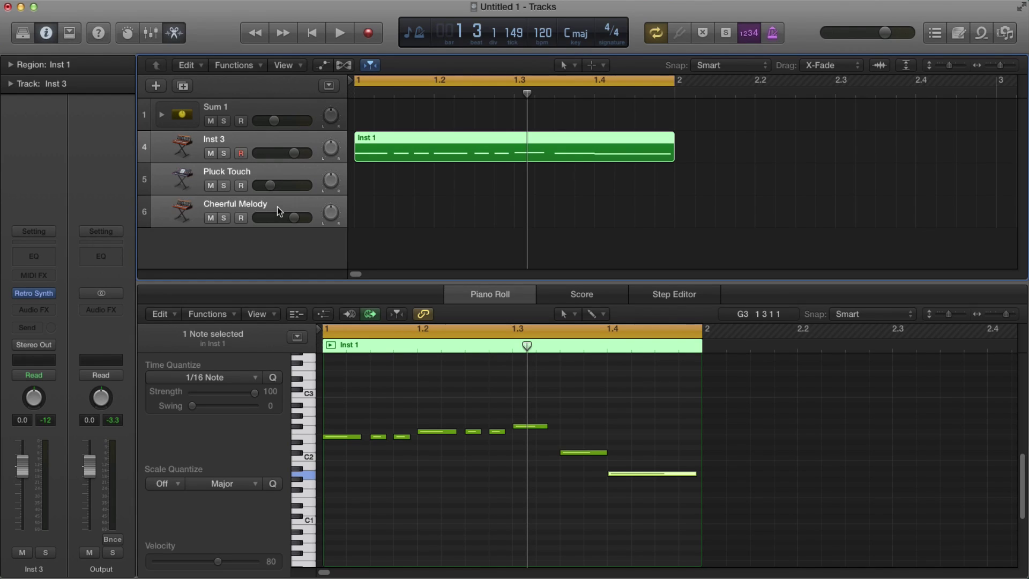
# - From the Inst 3 header's context menu, create a Summing Stack grouping the three synth tracks
pyautogui.rightClick(249, 137)
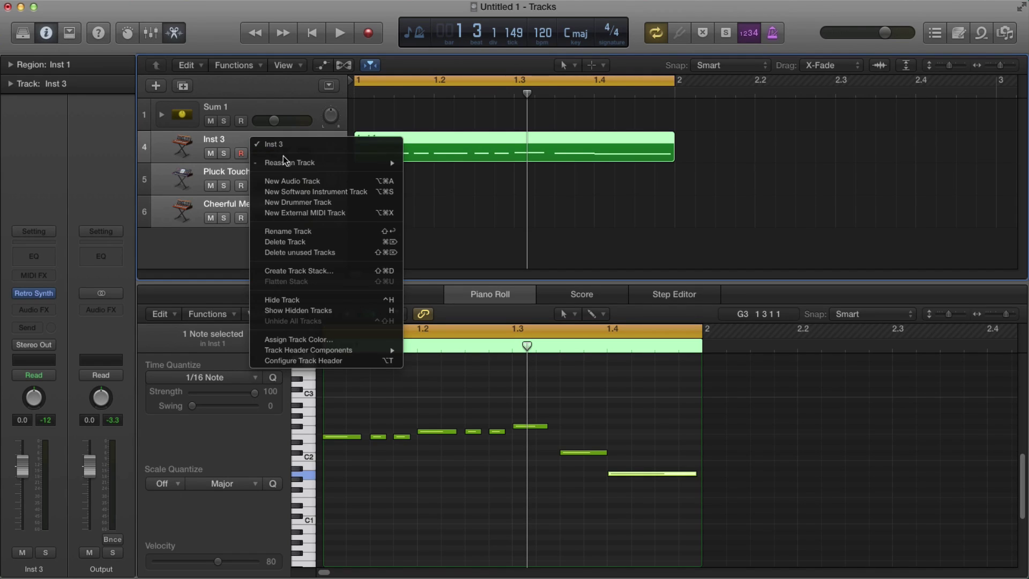
pyautogui.moveTo(280, 162)
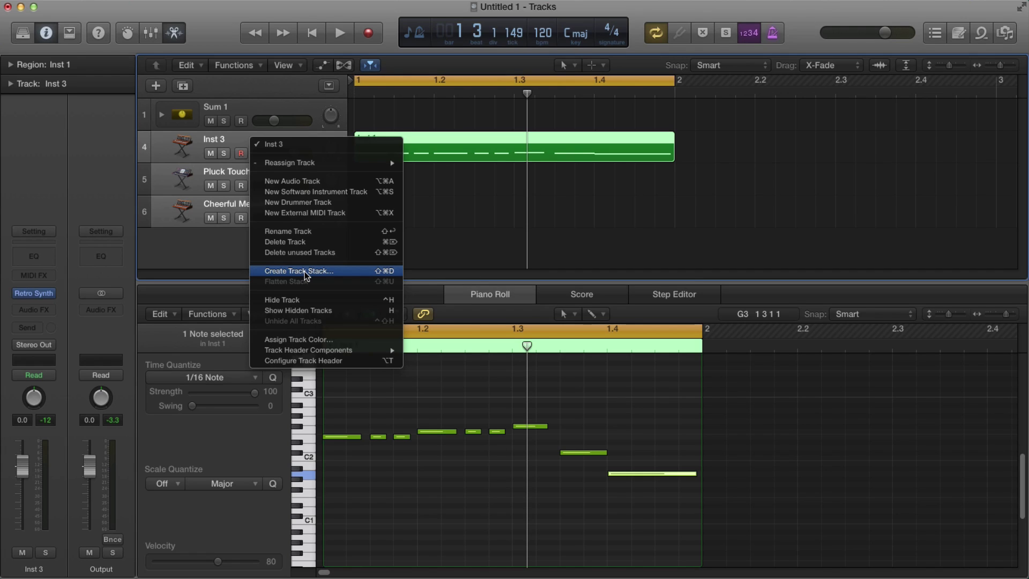
pyautogui.click(304, 272)
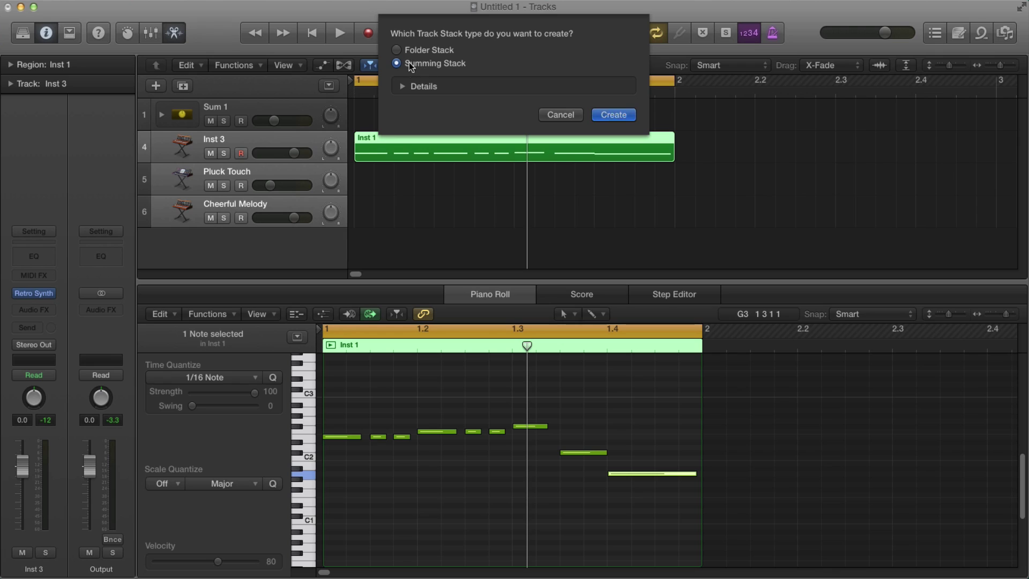
pyautogui.click(403, 87)
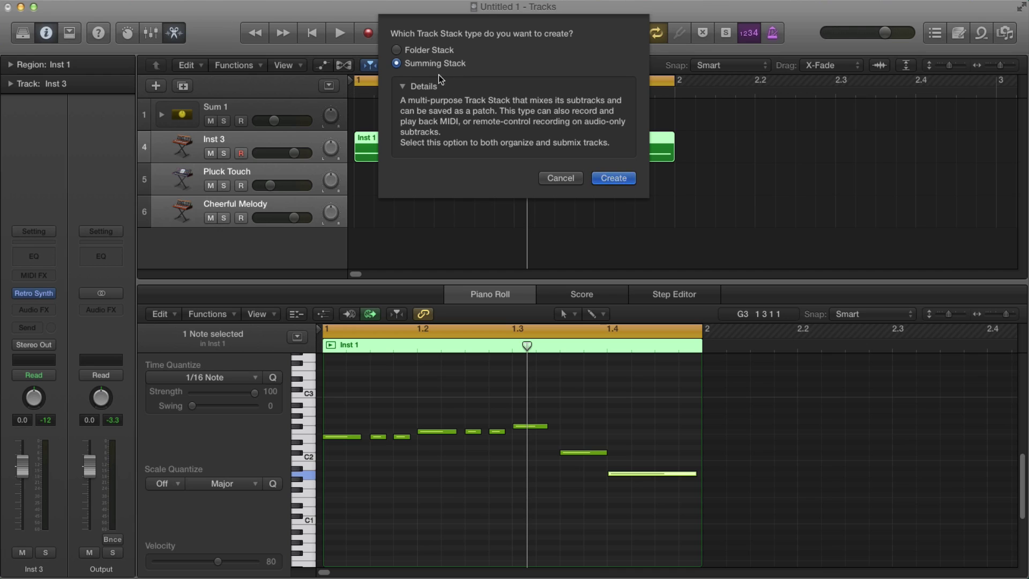
pyautogui.click(404, 87)
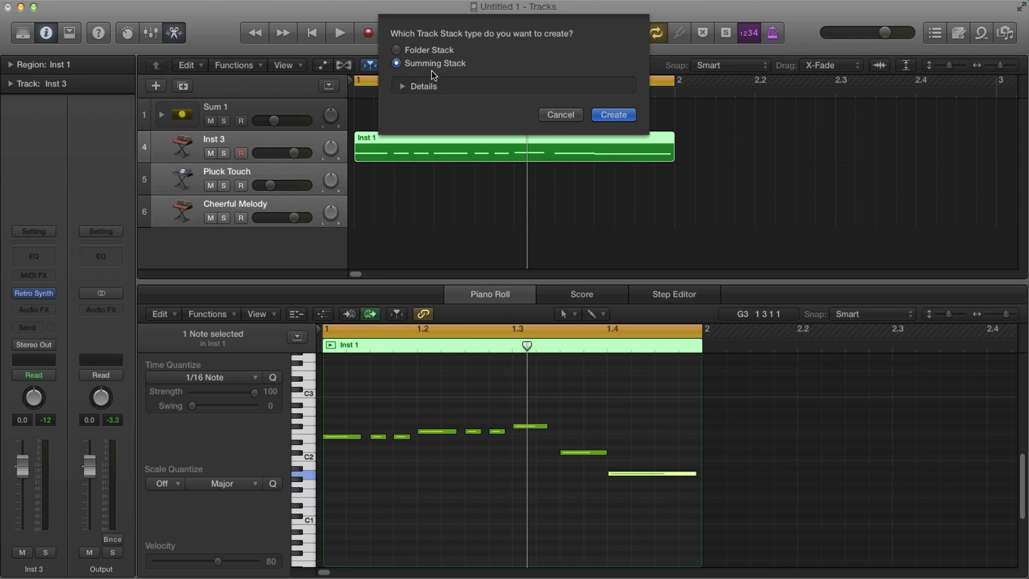
pyautogui.click(599, 114)
pyautogui.scroll(-1, 419, 185)
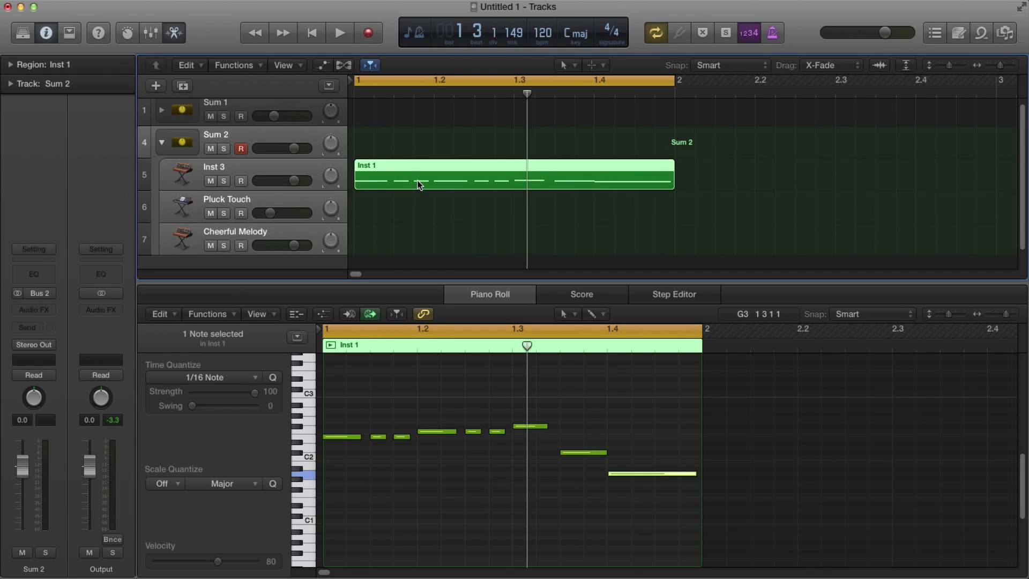
# - Move the Inst 1 region onto the Sum 2 stack track and rename the stack 'my rad synths'
pyautogui.click(442, 155)
pyautogui.click(435, 170)
pyautogui.click(419, 151)
pyautogui.moveTo(396, 132); pyautogui.dragTo(426, 145)
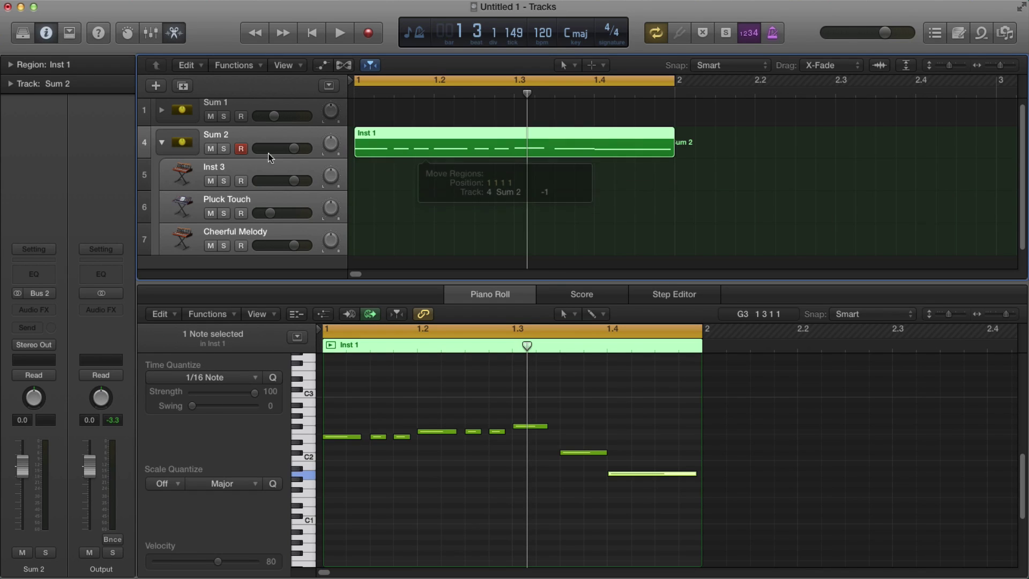
pyautogui.doubleClick(224, 138)
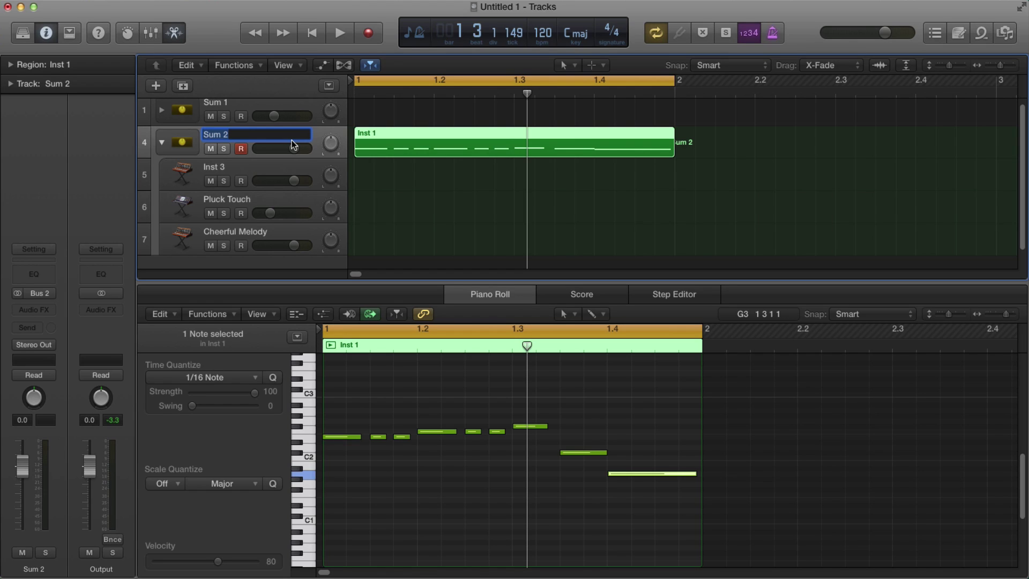
pyautogui.write('my rad synths...')
pyautogui.click(370, 204)
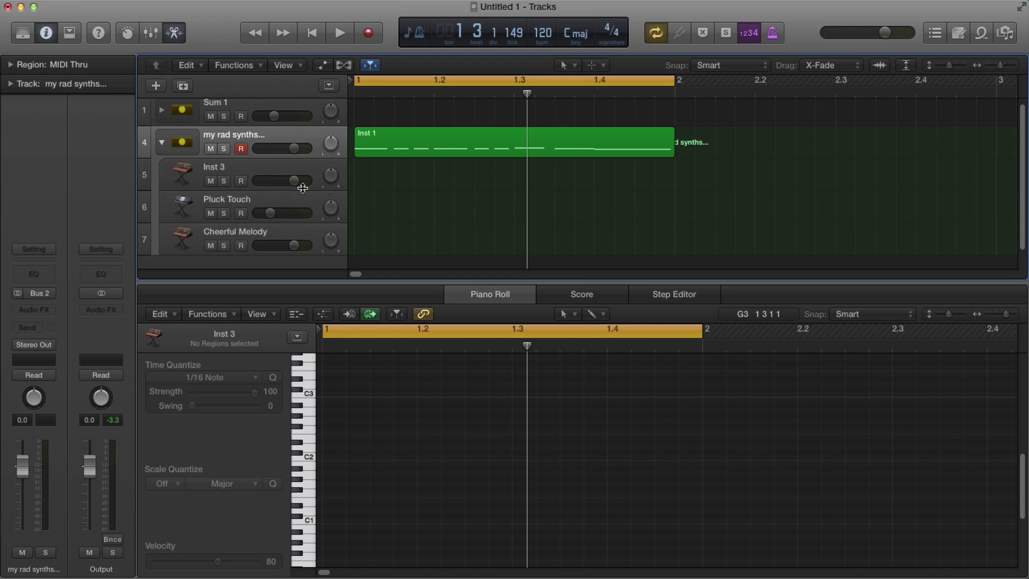
# - During playback, lower Cheerful Melody, Pluck Touch to -22.0 dB and Inst 3 to -15.0 dB
pyautogui.moveTo(294, 181); pyautogui.dragTo(236, 182)
pyautogui.moveTo(296, 246); pyautogui.dragTo(269, 244)
pyautogui.moveTo(274, 183); pyautogui.dragTo(271, 214)
pyautogui.press('space')
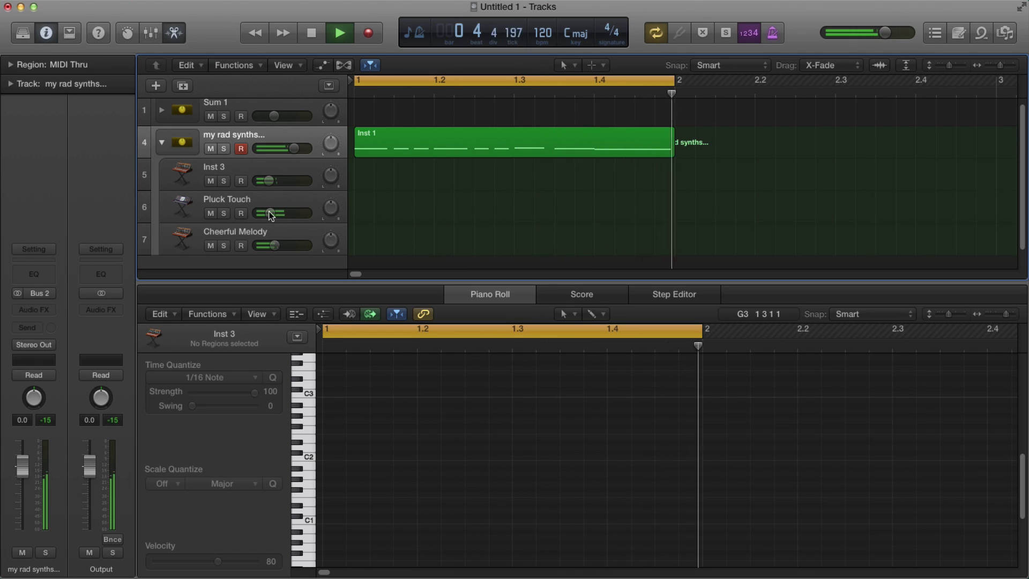
pyautogui.moveTo(301, 214); pyautogui.dragTo(261, 214)
pyautogui.press('space')
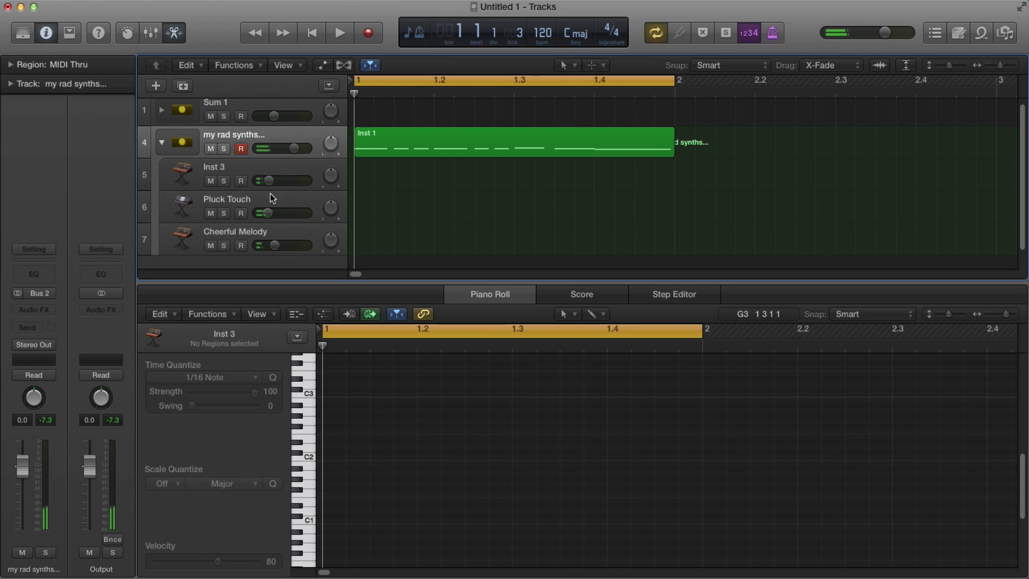
pyautogui.moveTo(268, 181); pyautogui.dragTo(271, 180)
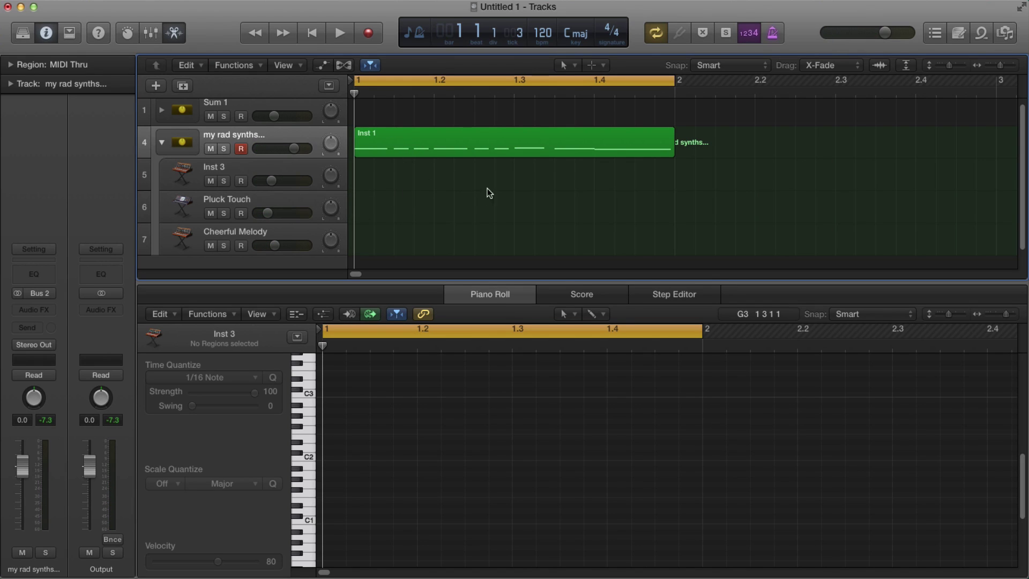